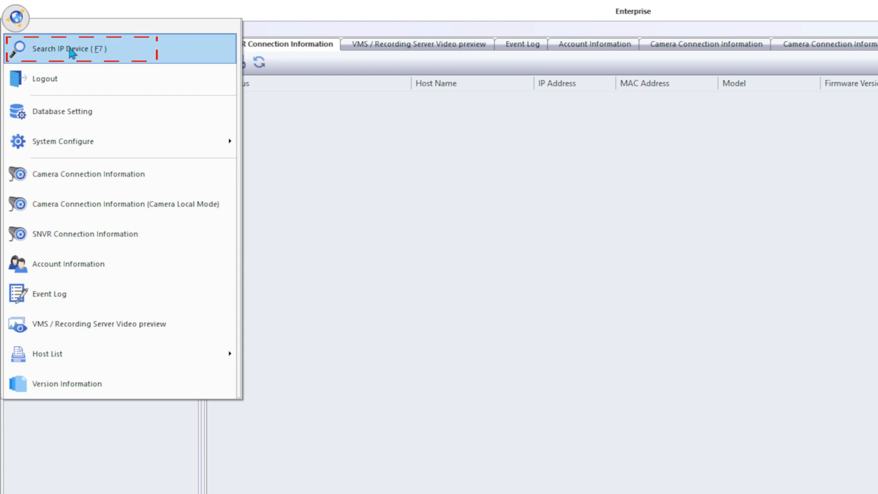
- Search the network for IP devices and select all hosts found
{"action": "left_click", "coordinate": [190, 59]}
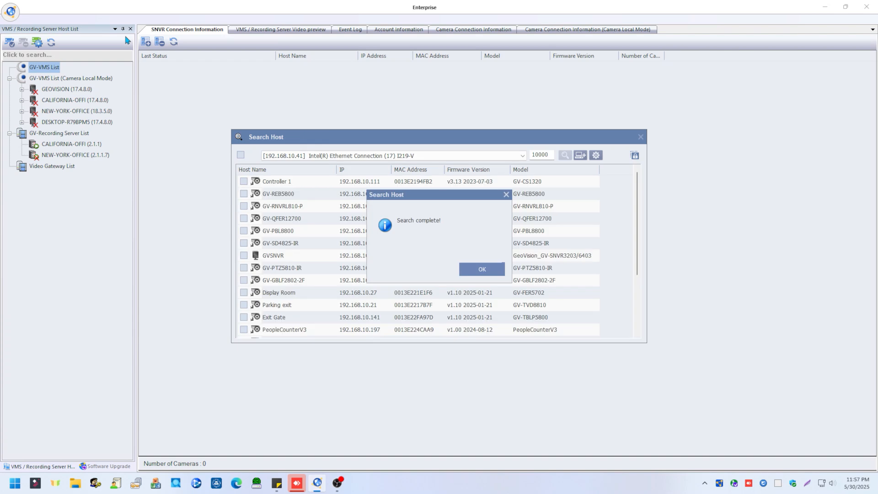
{"action": "left_click", "coordinate": [474, 271]}
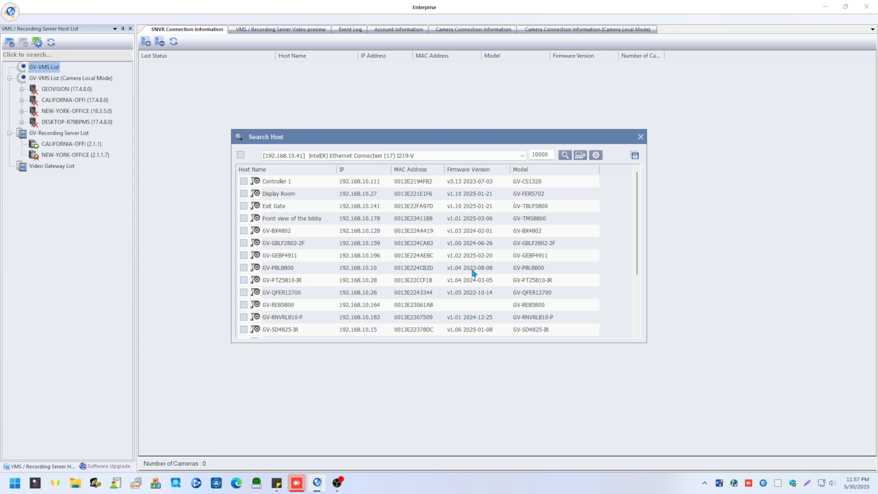
{"action": "left_click", "coordinate": [241, 156]}
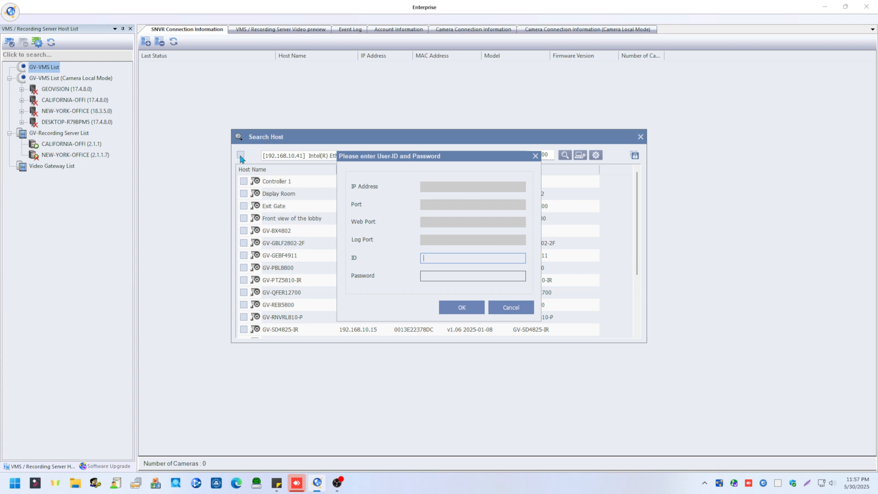
- Log in to the selected hosts with the ID admin and the account password, and add them to the system
{"action": "type", "text": "admi"}
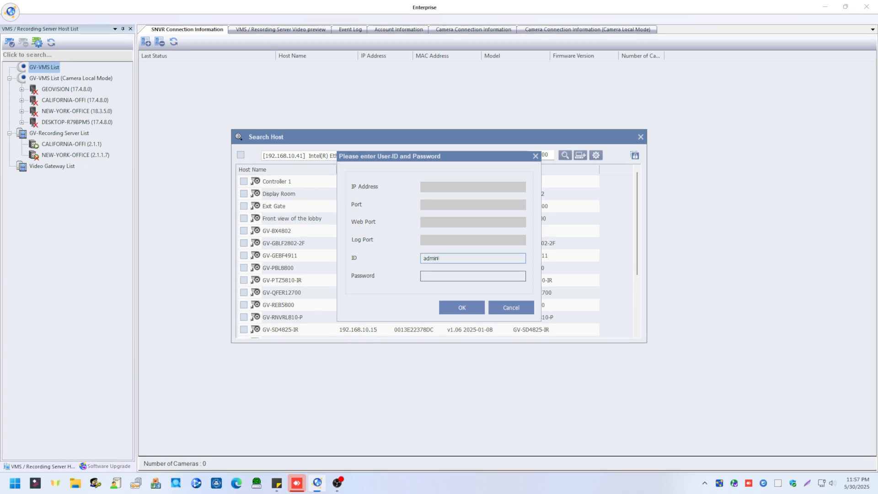
{"action": "type", "text": "n"}
{"action": "key", "text": "Tab"}
{"action": "type", "text": "**********"}
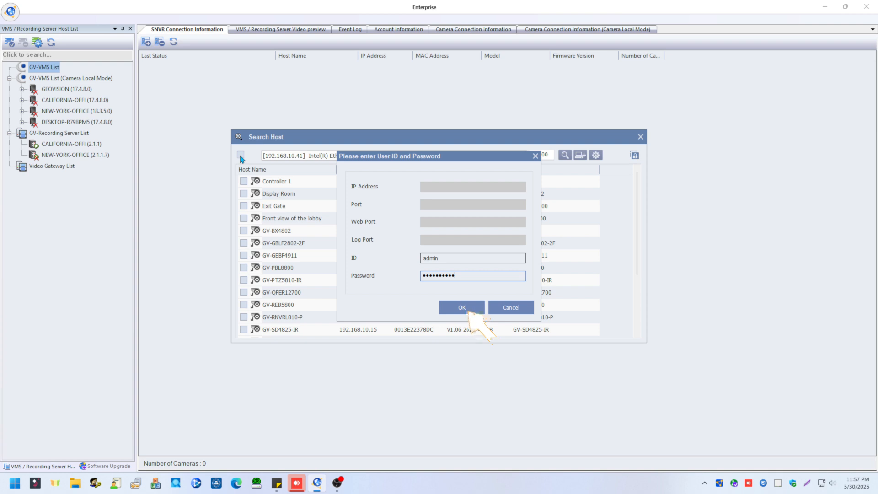
{"action": "key", "text": "Return"}
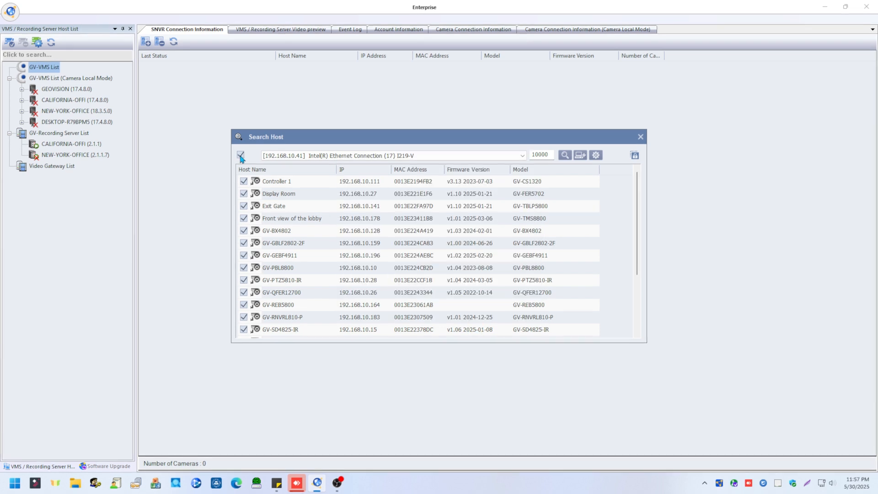
{"action": "left_click", "coordinate": [581, 156]}
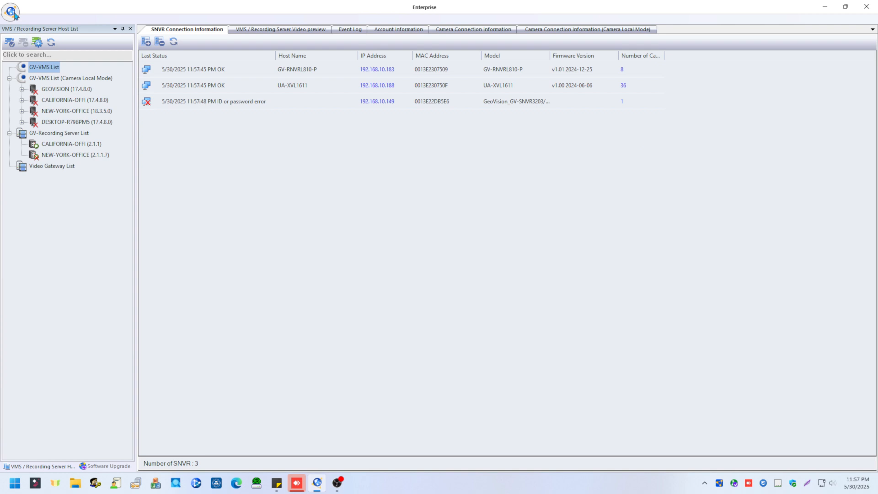
- Review the Active Directory options in the database settings, restore Default Database as the source and accept the settings
{"action": "left_click", "coordinate": [14, 14]}
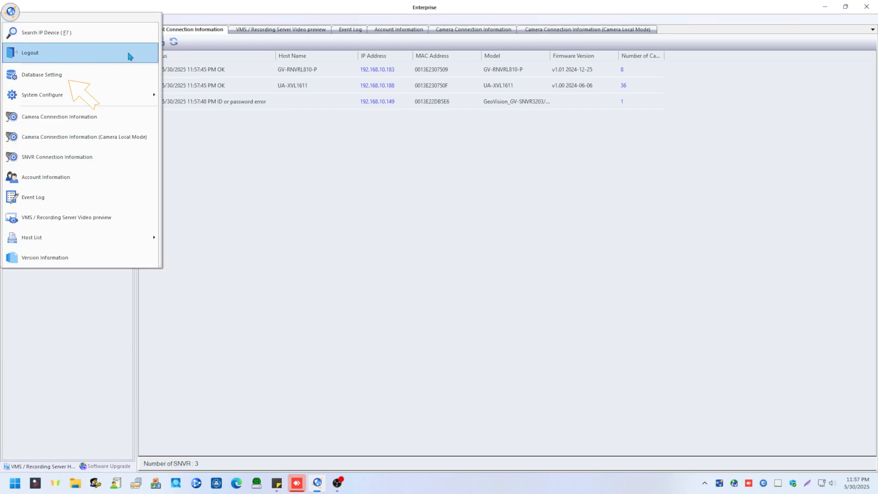
{"action": "left_click", "coordinate": [112, 75]}
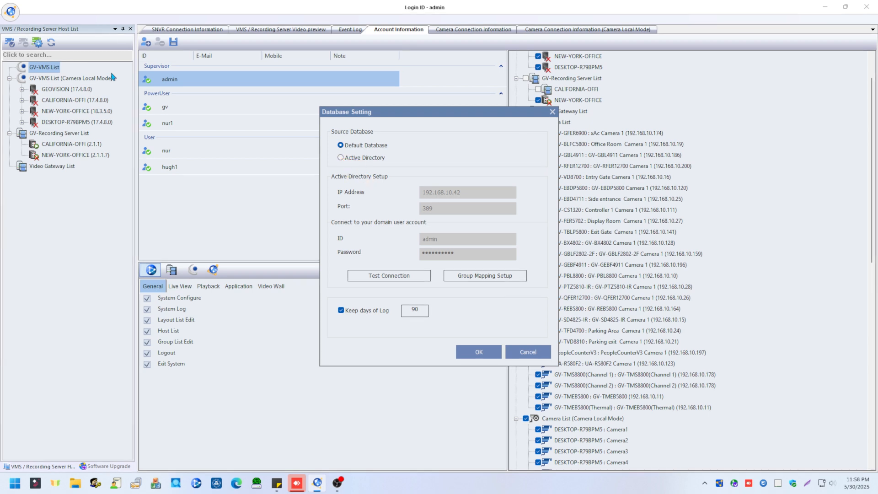
{"action": "left_click", "coordinate": [341, 158]}
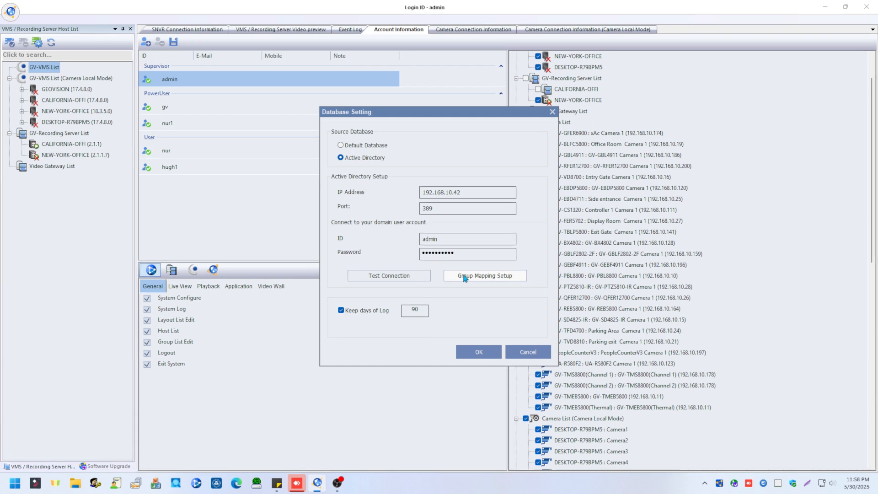
{"action": "left_click", "coordinate": [341, 145]}
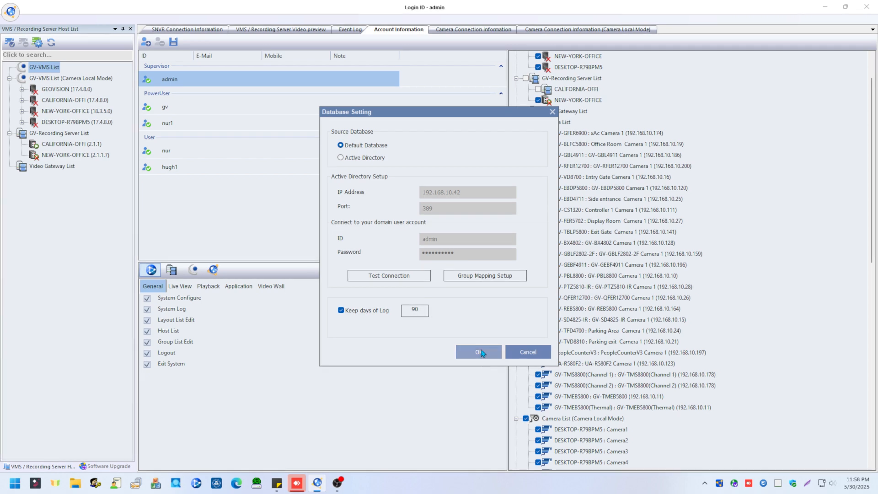
{"action": "left_click", "coordinate": [479, 352]}
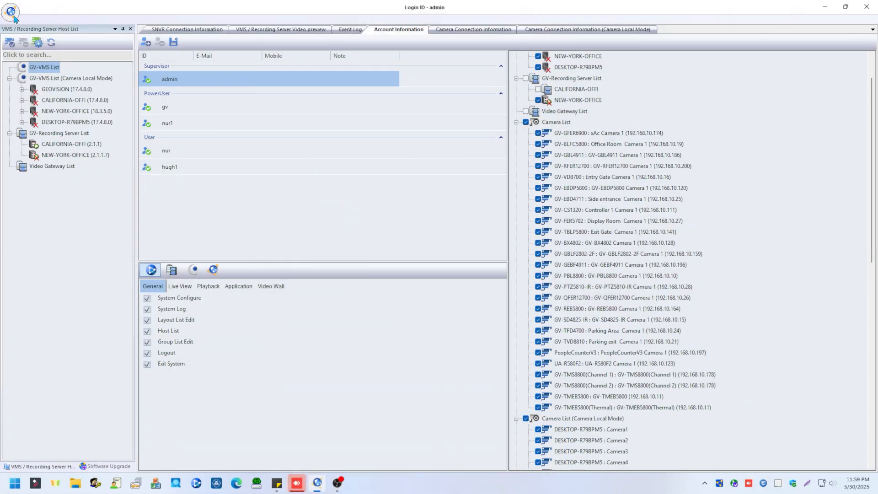
- Review the system idle protection and camera connection update interval settings and accept them as they are
{"action": "left_click", "coordinate": [11, 12]}
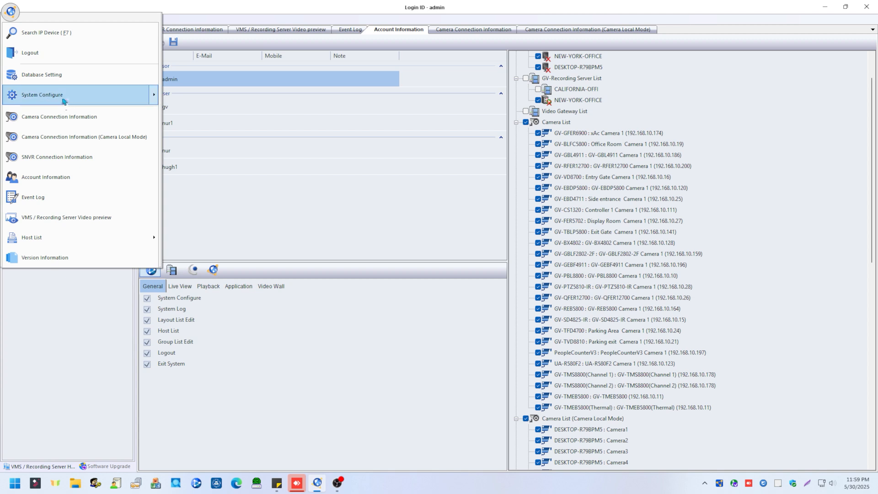
{"action": "mouse_move", "coordinate": [59, 101]}
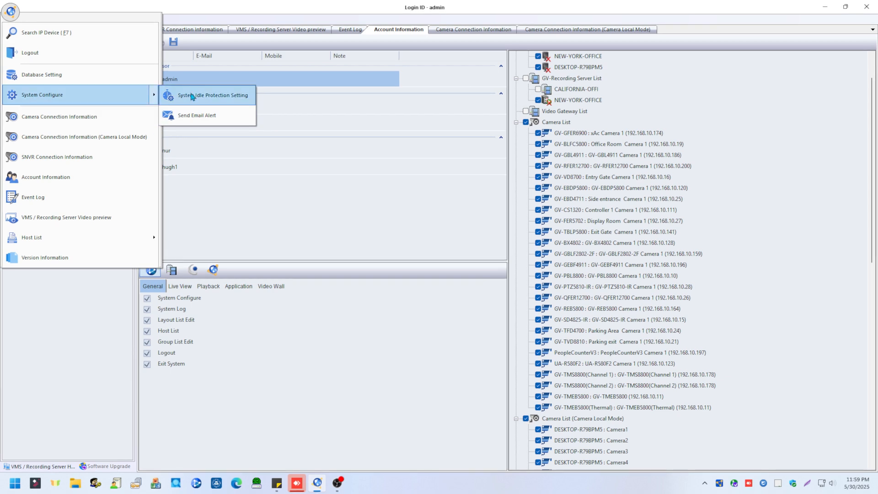
{"action": "left_click", "coordinate": [228, 97]}
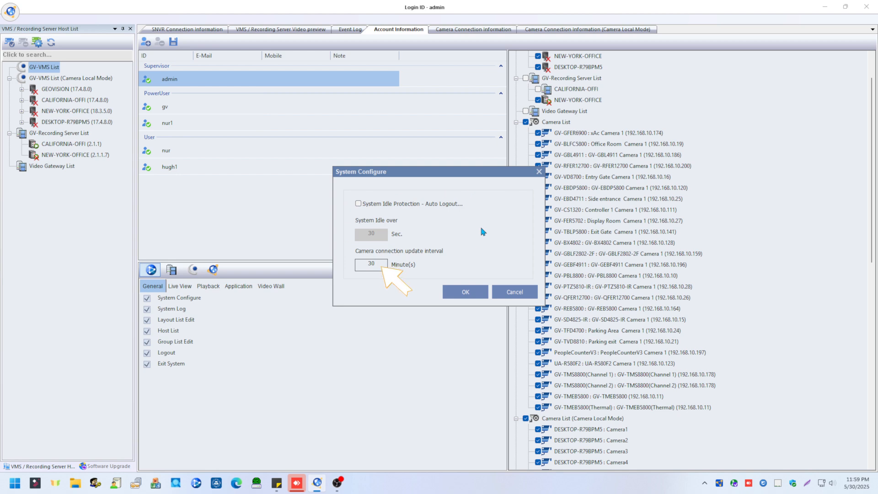
{"action": "left_click", "coordinate": [466, 293]}
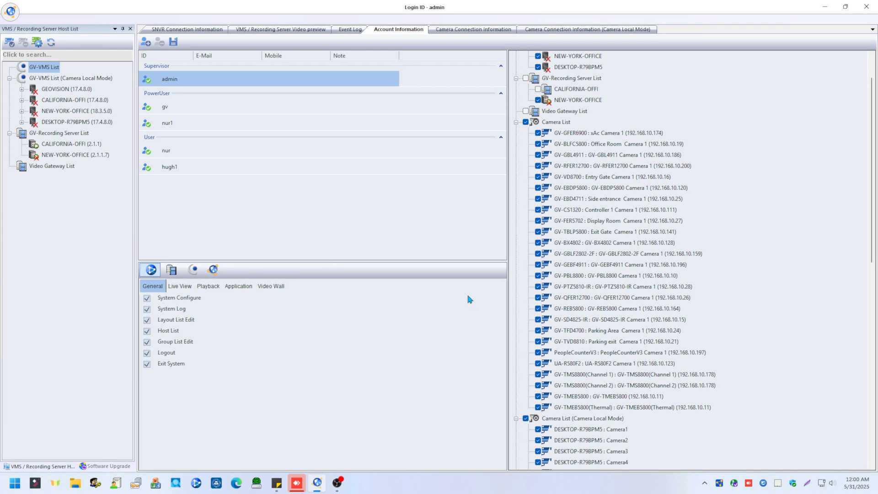
- Review the e-mail alert and its SMTP server settings, and run a test of the e-mail account
{"action": "left_click", "coordinate": [12, 16]}
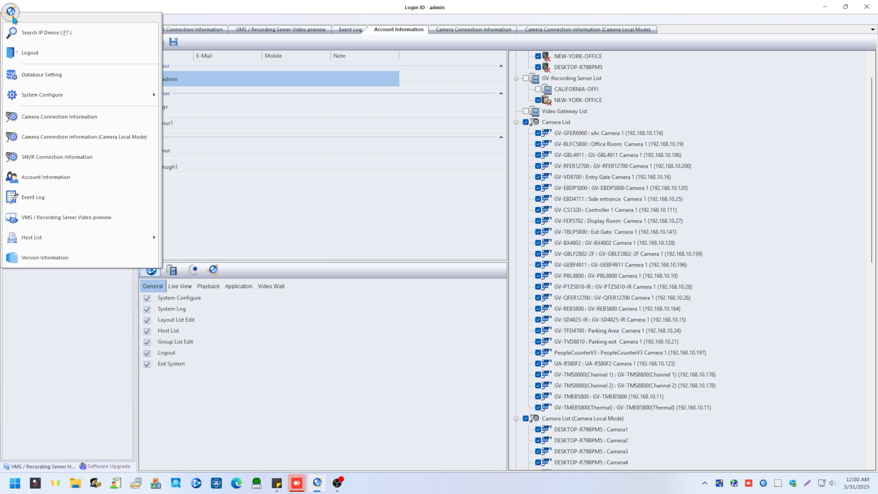
{"action": "mouse_move", "coordinate": [121, 97]}
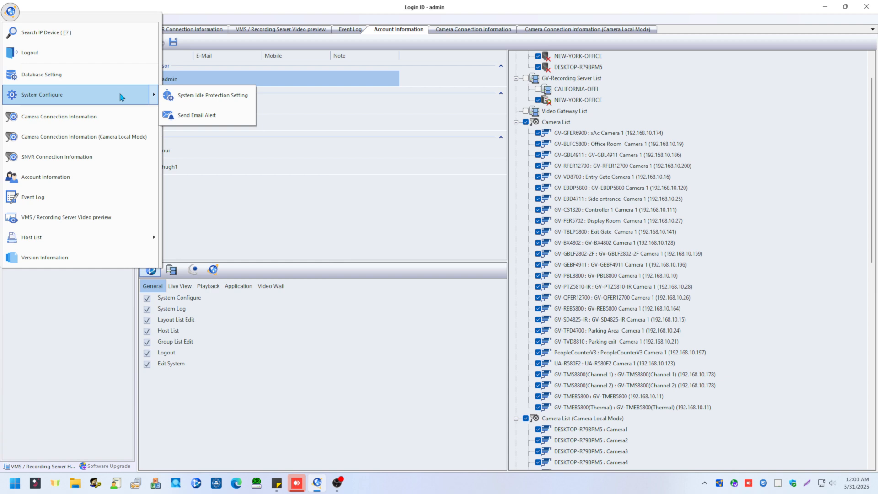
{"action": "left_click", "coordinate": [208, 122]}
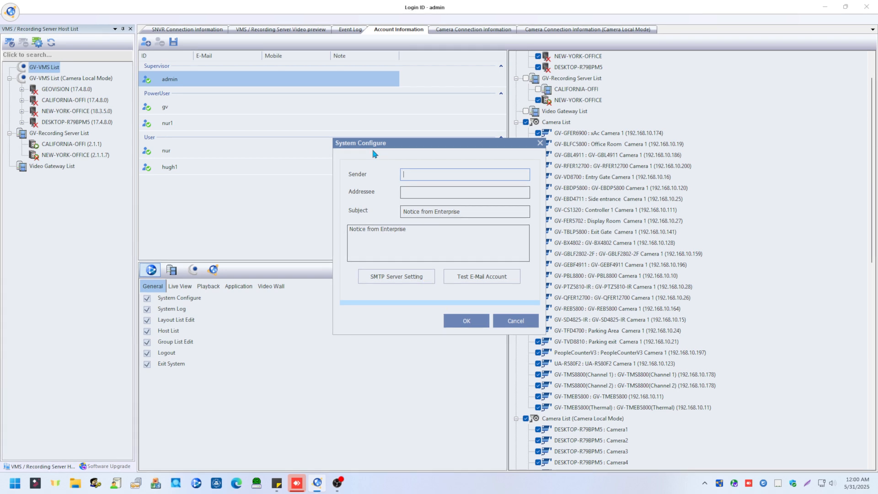
{"action": "left_click", "coordinate": [402, 281]}
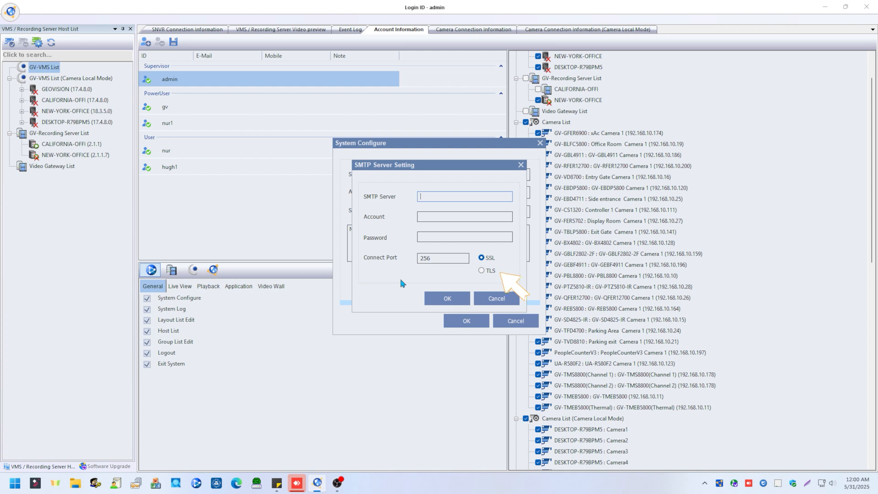
{"action": "left_click", "coordinate": [460, 299]}
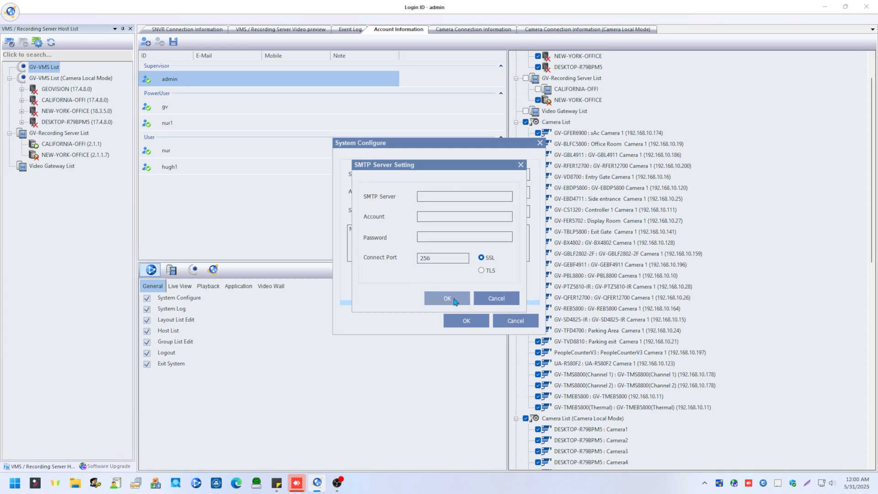
{"action": "left_click", "coordinate": [455, 302]}
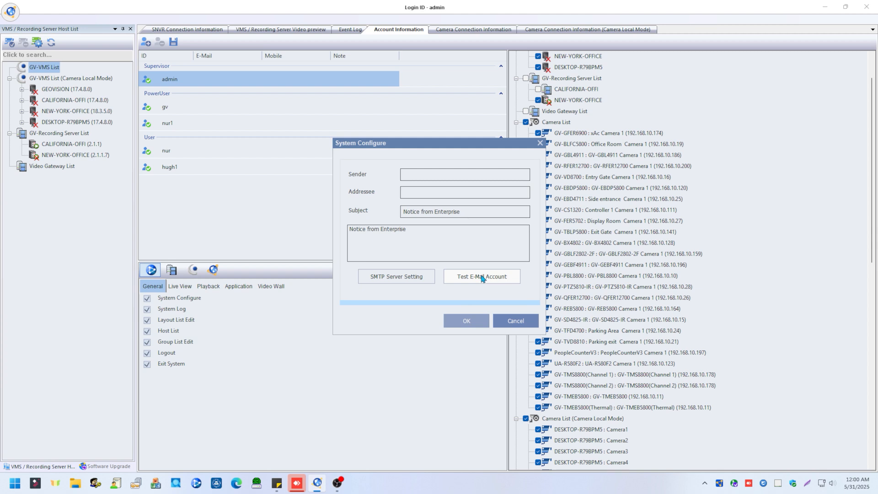
{"action": "left_click", "coordinate": [482, 277]}
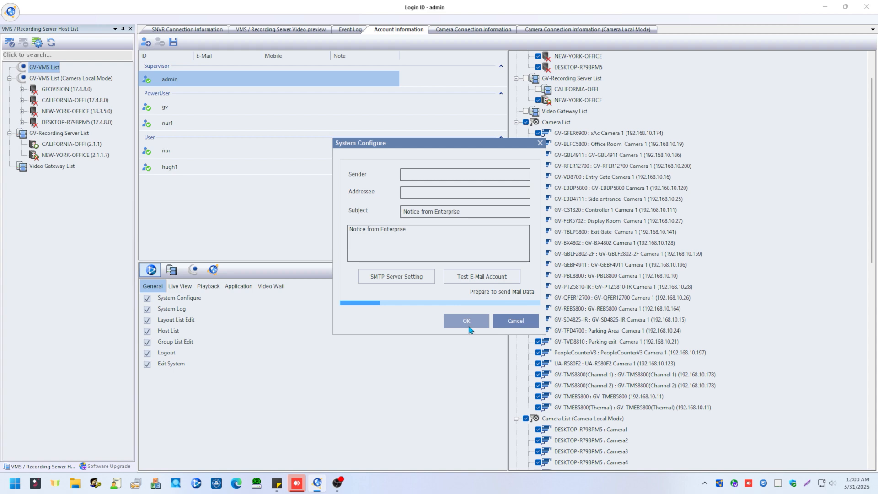
{"action": "left_click", "coordinate": [463, 325]}
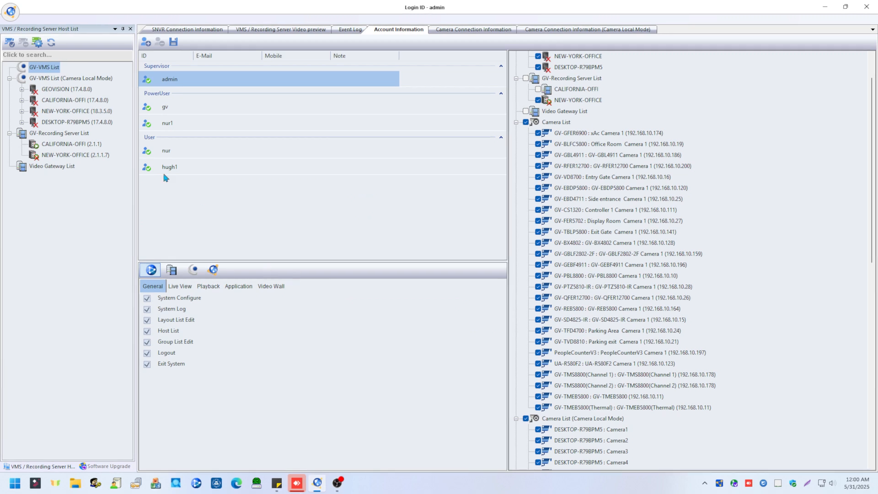
- View the camera connection information and the SNVR connection information
{"action": "left_click", "coordinate": [11, 12]}
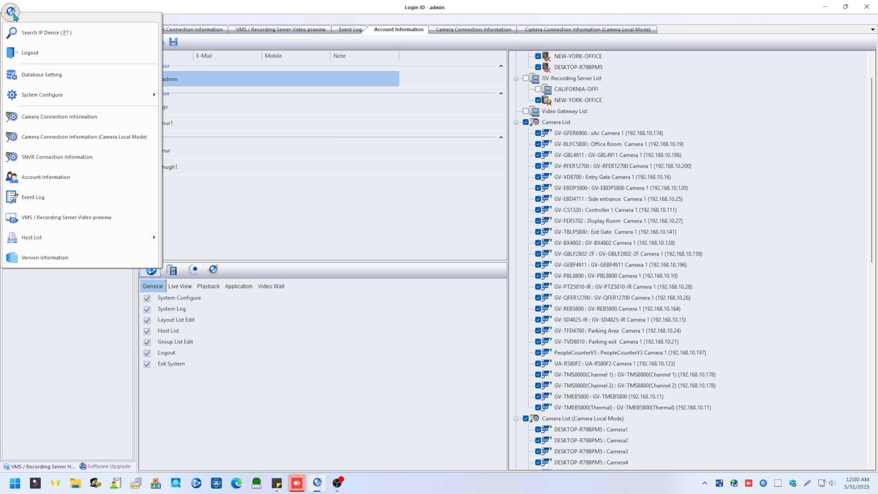
{"action": "left_click", "coordinate": [90, 127]}
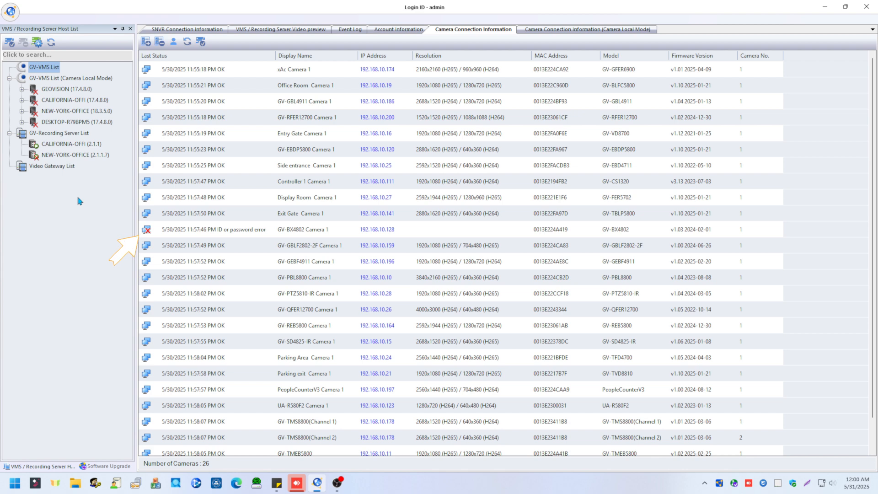
{"action": "left_click", "coordinate": [11, 11]}
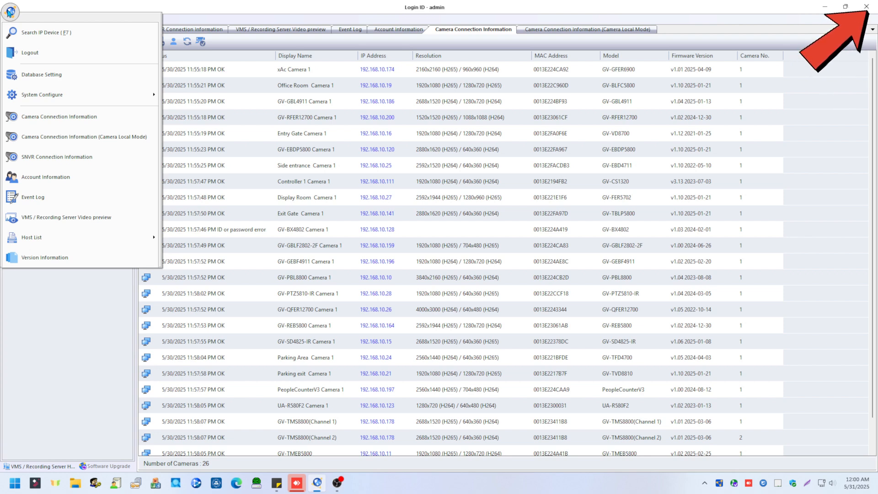
{"action": "left_click", "coordinate": [78, 157]}
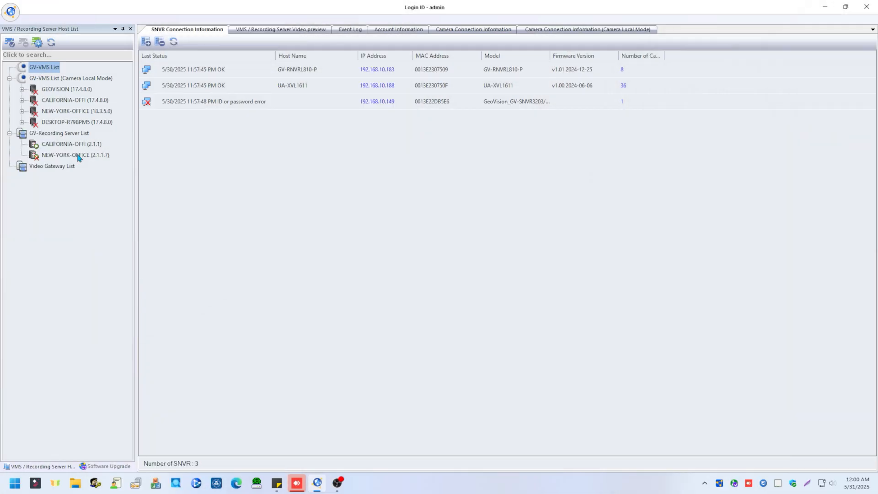
- View the account information and the event log
{"action": "left_click", "coordinate": [10, 12]}
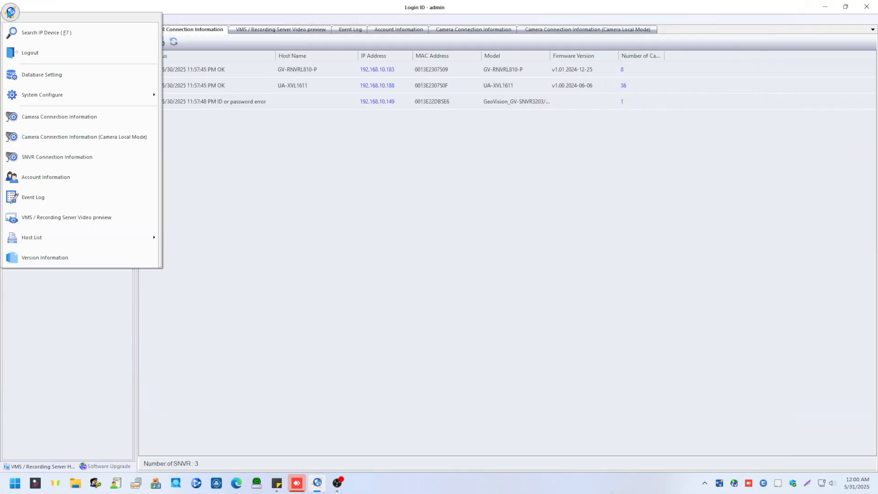
{"action": "left_click", "coordinate": [51, 183]}
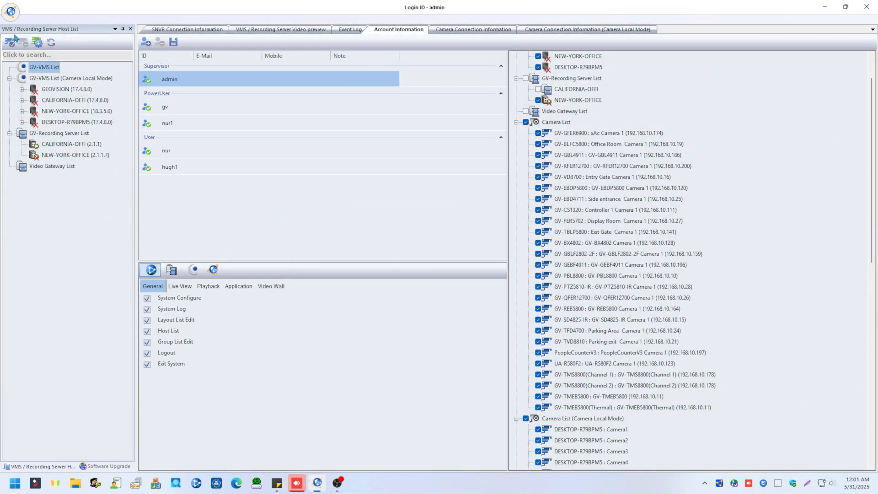
{"action": "left_click", "coordinate": [11, 12]}
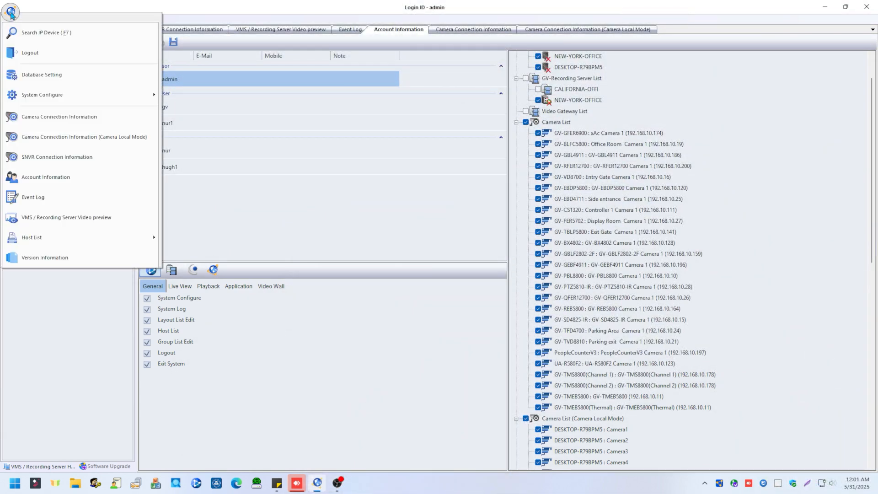
{"action": "left_click", "coordinate": [39, 200]}
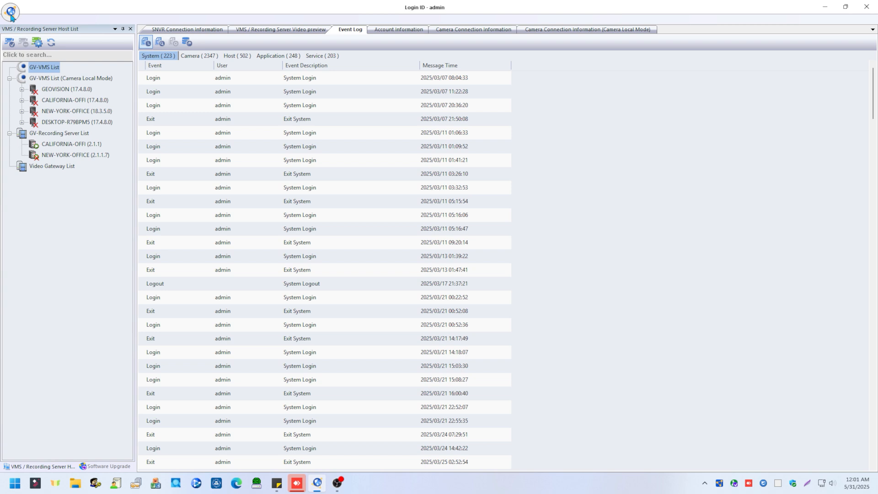
- Display the program's version information
{"action": "left_click", "coordinate": [10, 12]}
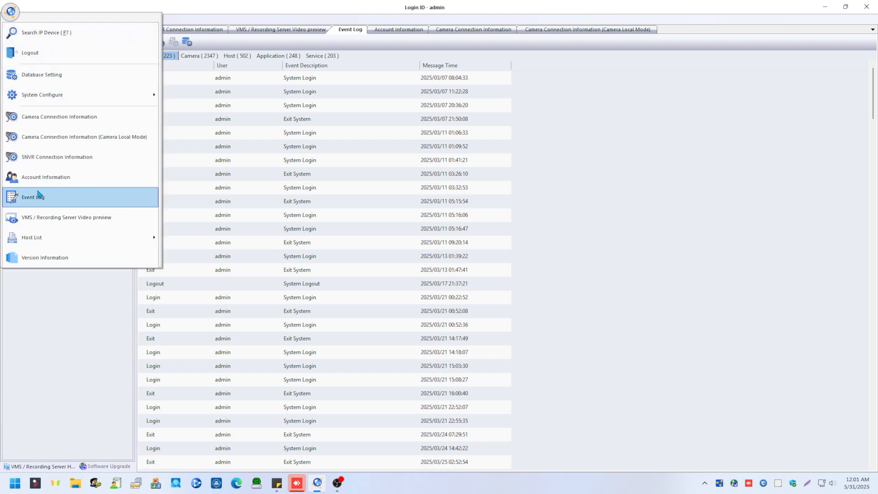
{"action": "mouse_move", "coordinate": [51, 242]}
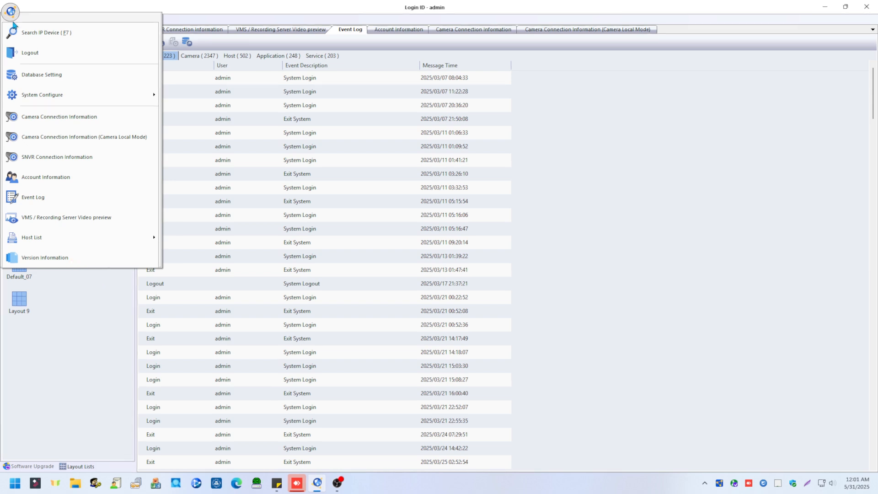
{"action": "left_click", "coordinate": [53, 258]}
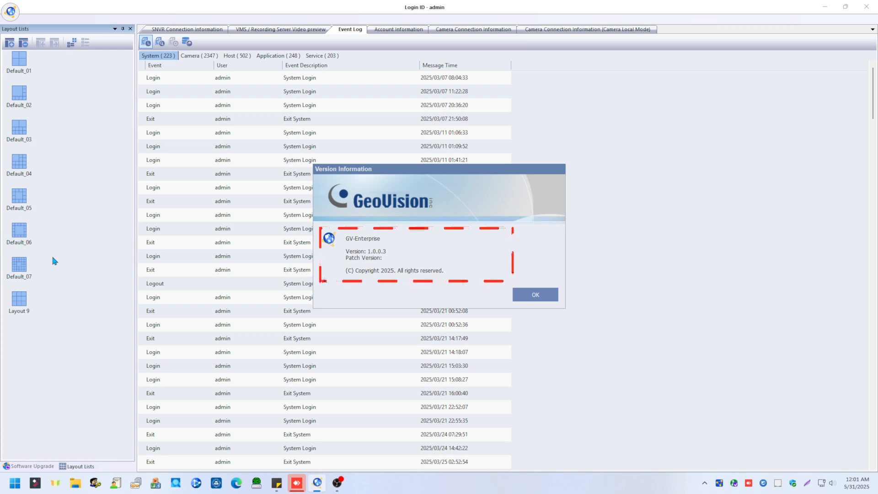